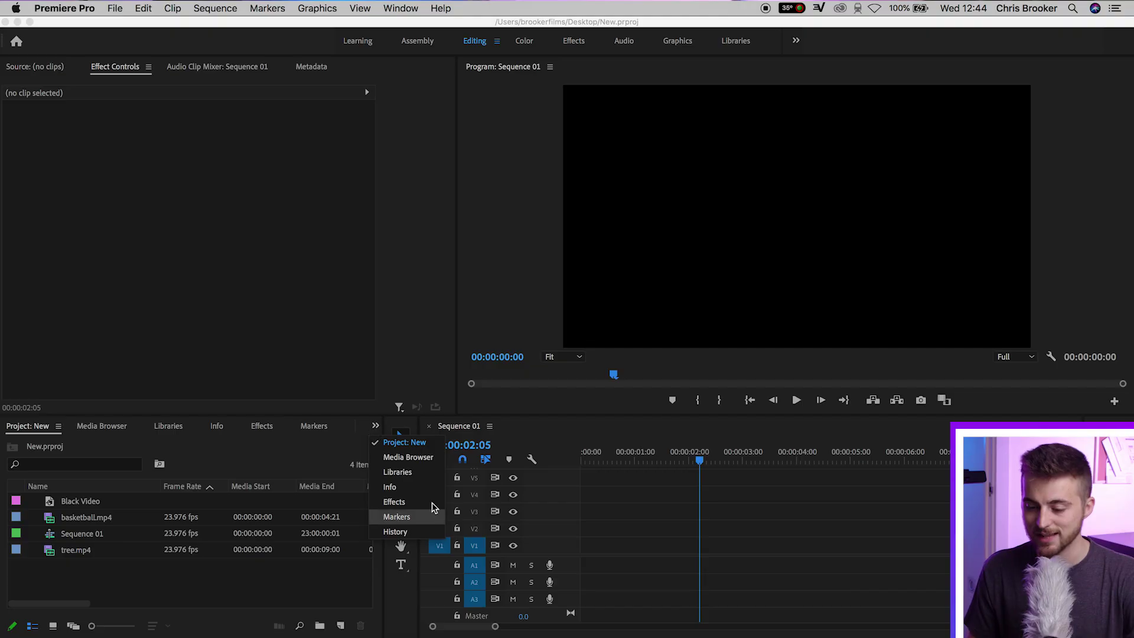
Show the Effects panel, then choose the Effects workspace from Window > Workspaces
{"action": "left_click", "coordinate": [402, 503]}
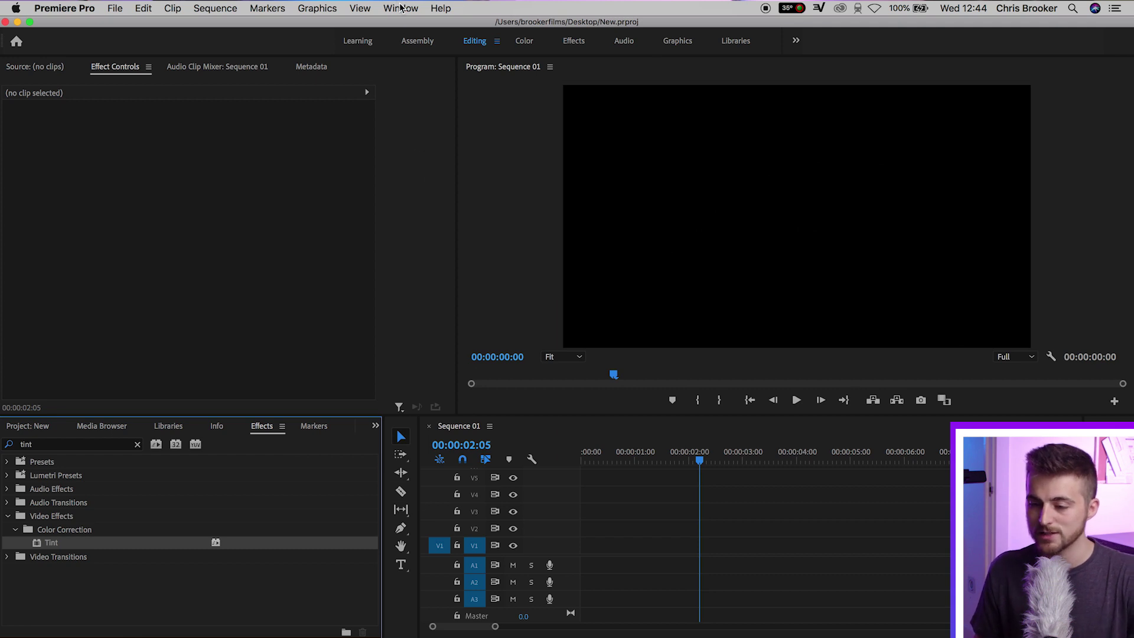
{"action": "left_click", "coordinate": [400, 7]}
{"action": "mouse_move", "coordinate": [423, 27]}
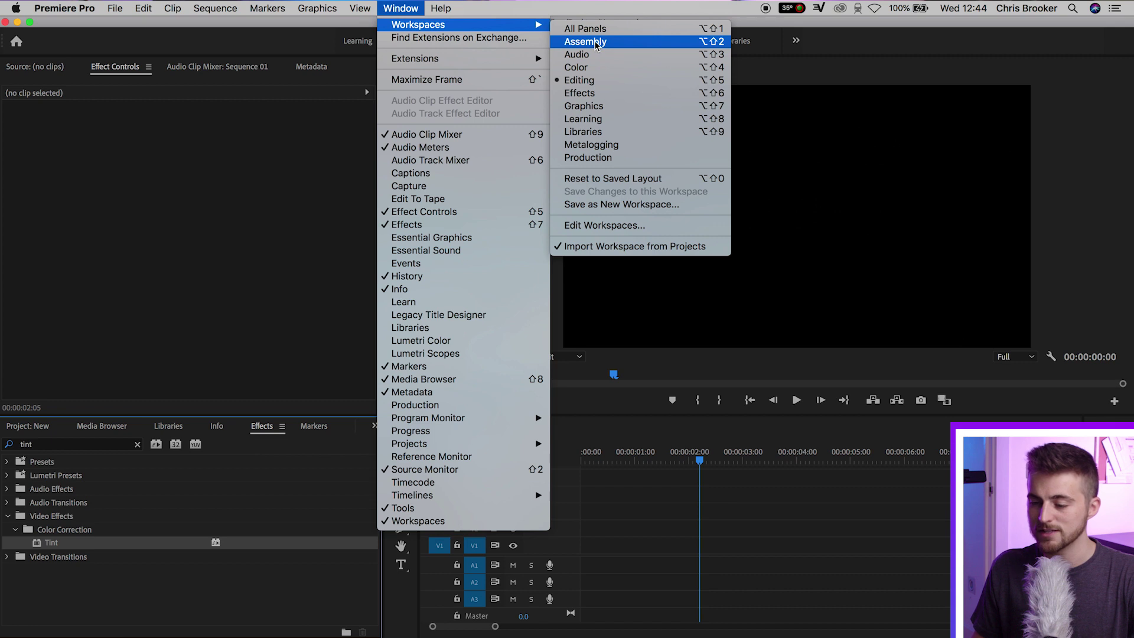
{"action": "left_click", "coordinate": [771, 105]}
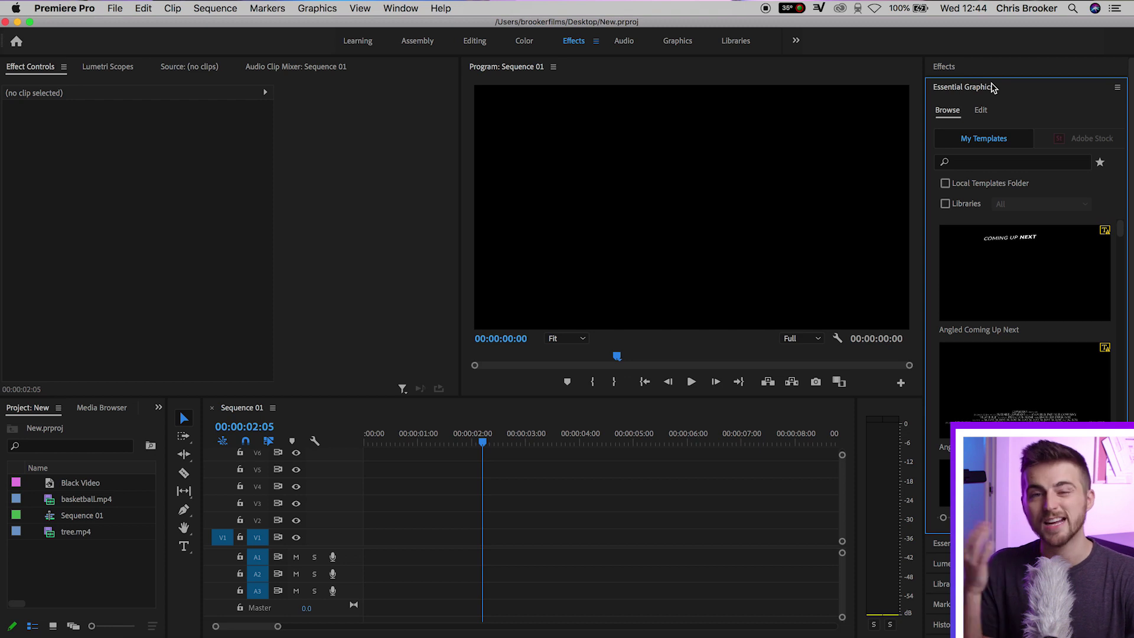
{"action": "left_click", "coordinate": [961, 88]}
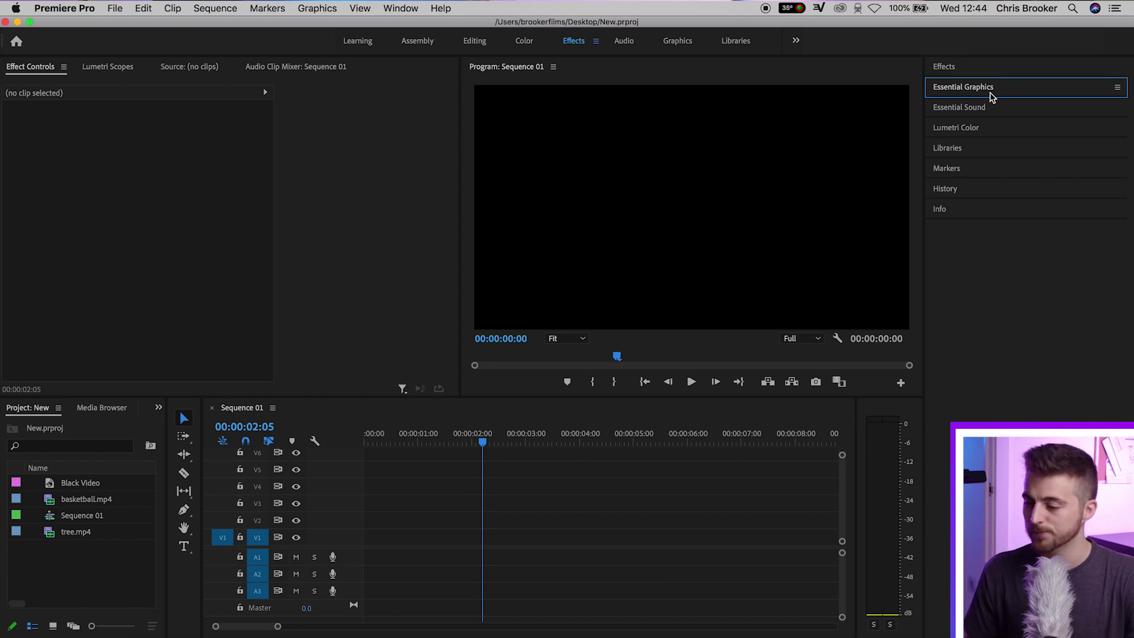
{"action": "left_click", "coordinate": [971, 87]}
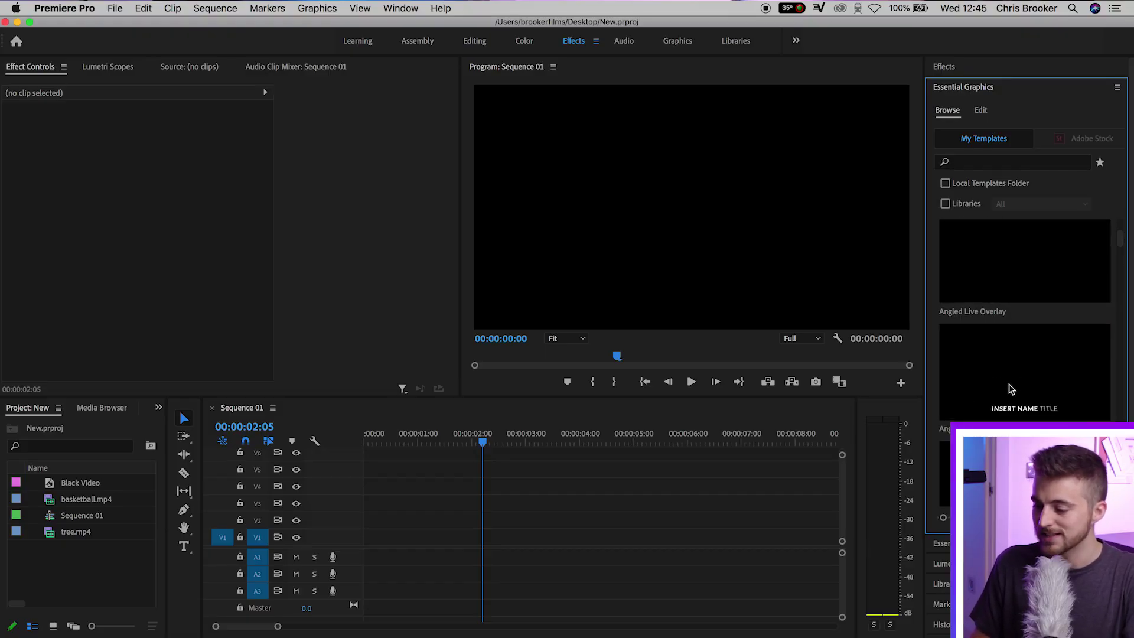
Scroll the Essential Graphics templates past Angled and Bold and bring up options for Like
{"action": "scroll", "coordinate": [1013, 387], "scroll_direction": "down", "scroll_amount": 4}
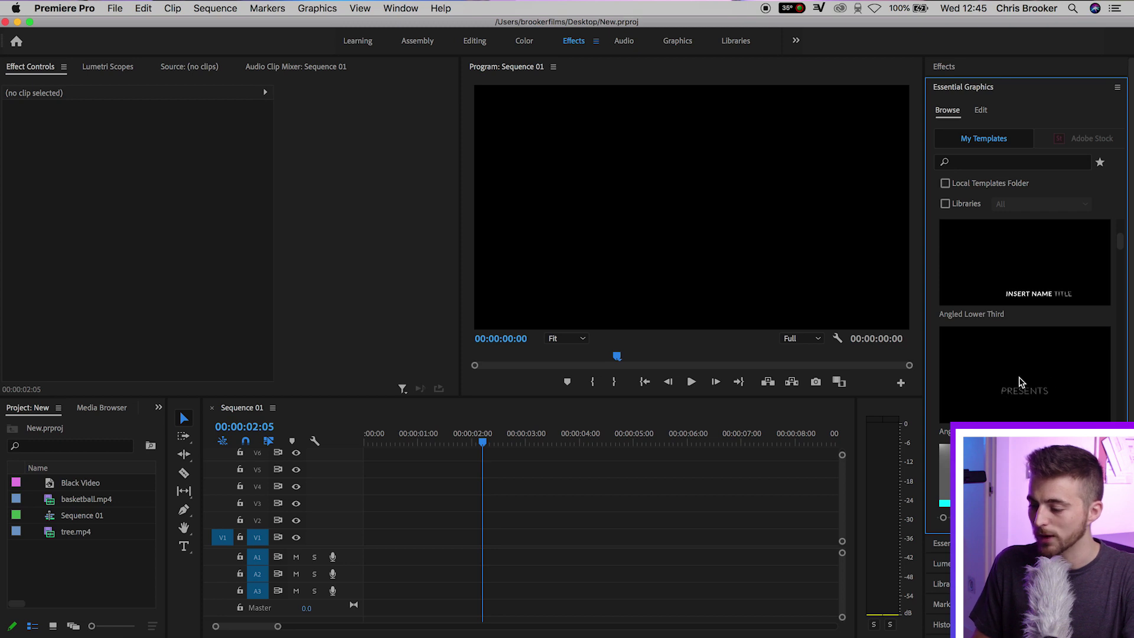
{"action": "scroll", "coordinate": [1016, 381], "scroll_direction": "down", "scroll_amount": 4}
{"action": "scroll", "coordinate": [1032, 359], "scroll_direction": "down", "scroll_amount": 1}
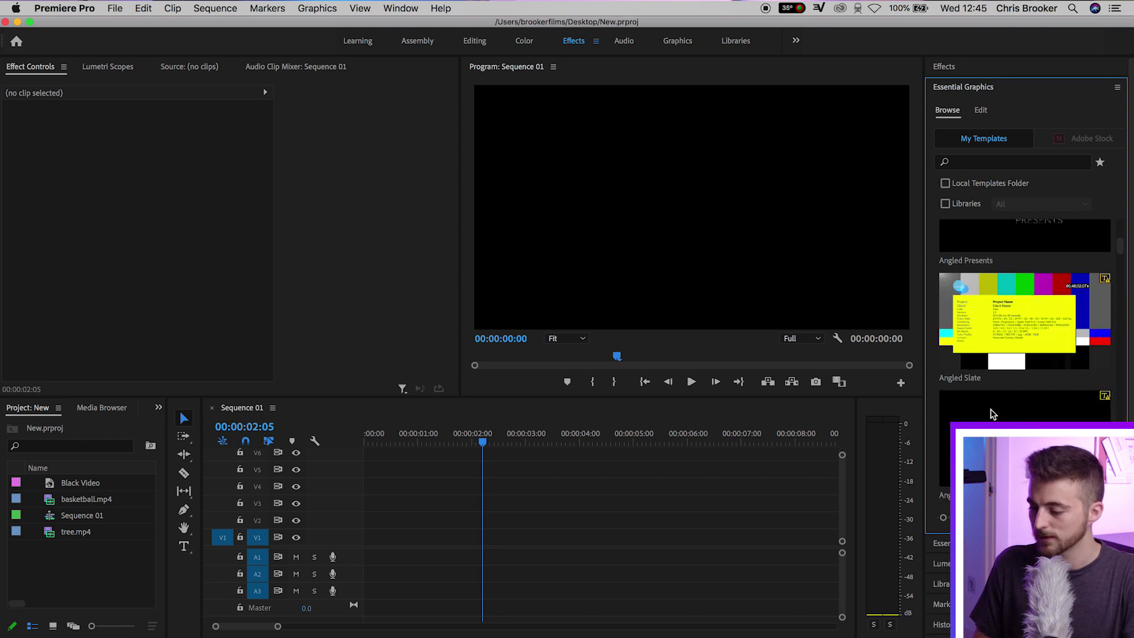
{"action": "scroll", "coordinate": [992, 413], "scroll_direction": "down", "scroll_amount": 5}
{"action": "scroll", "coordinate": [1012, 389], "scroll_direction": "down", "scroll_amount": 4}
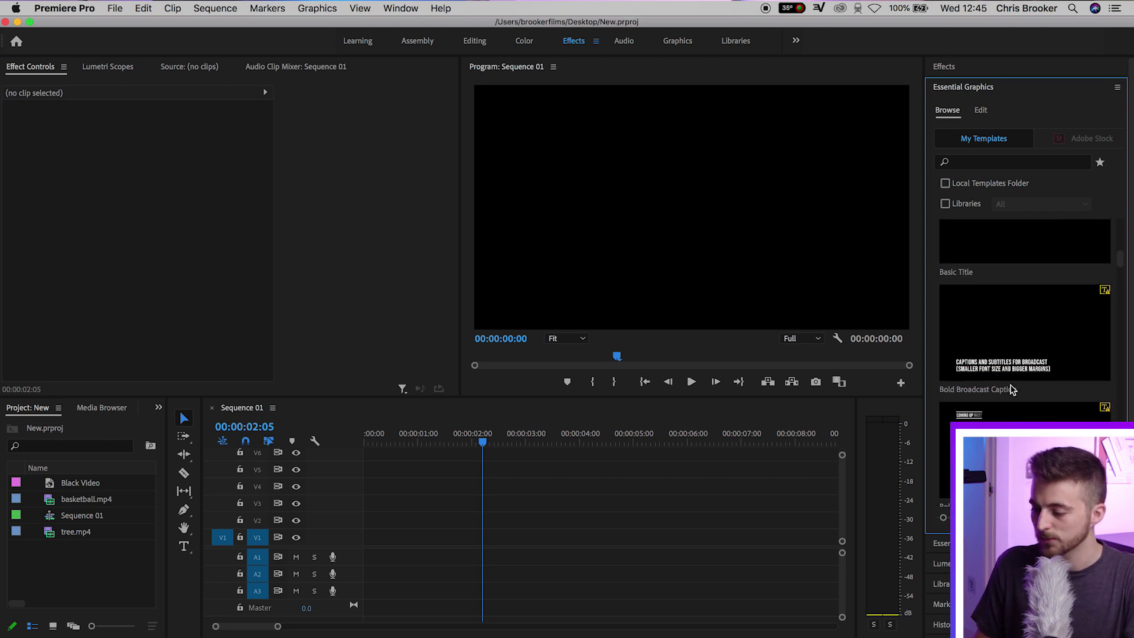
{"action": "scroll", "coordinate": [1011, 344], "scroll_direction": "down", "scroll_amount": 8}
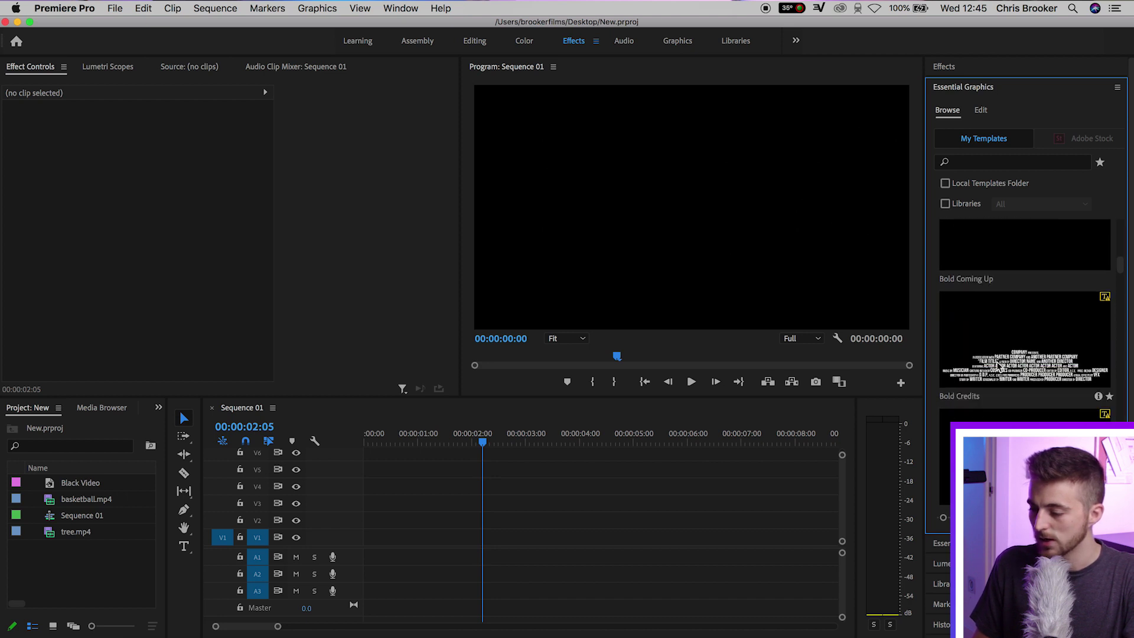
{"action": "scroll", "coordinate": [1023, 357], "scroll_direction": "down", "scroll_amount": 6}
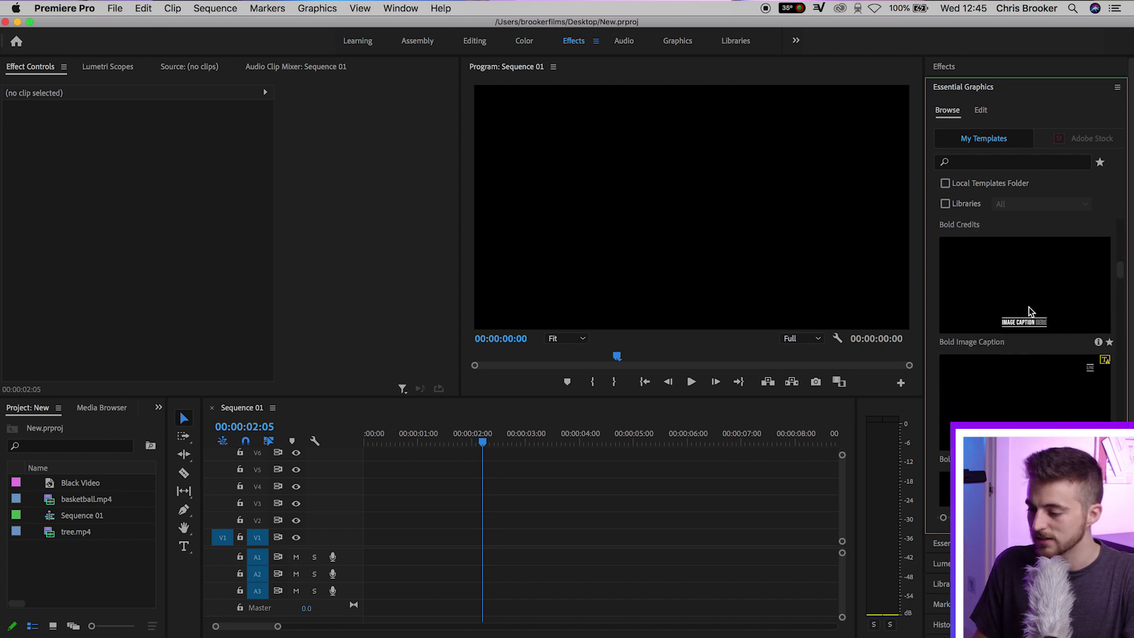
{"action": "scroll", "coordinate": [1028, 311], "scroll_direction": "down", "scroll_amount": 5}
{"action": "scroll", "coordinate": [1013, 305], "scroll_direction": "down", "scroll_amount": 4}
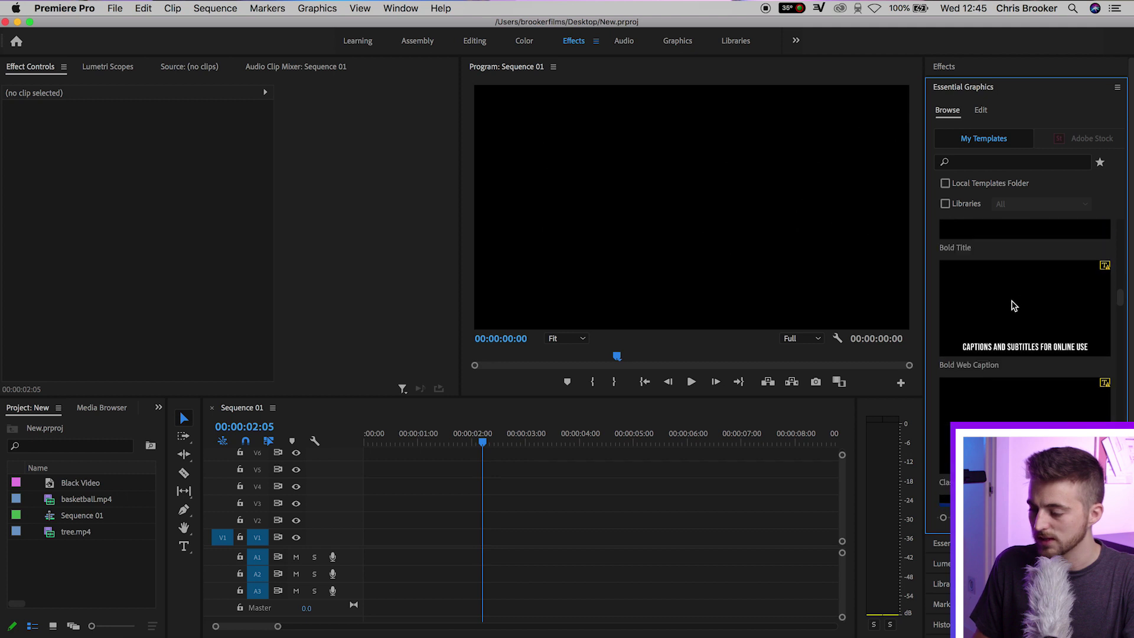
{"action": "scroll", "coordinate": [976, 331], "scroll_direction": "down", "scroll_amount": 5}
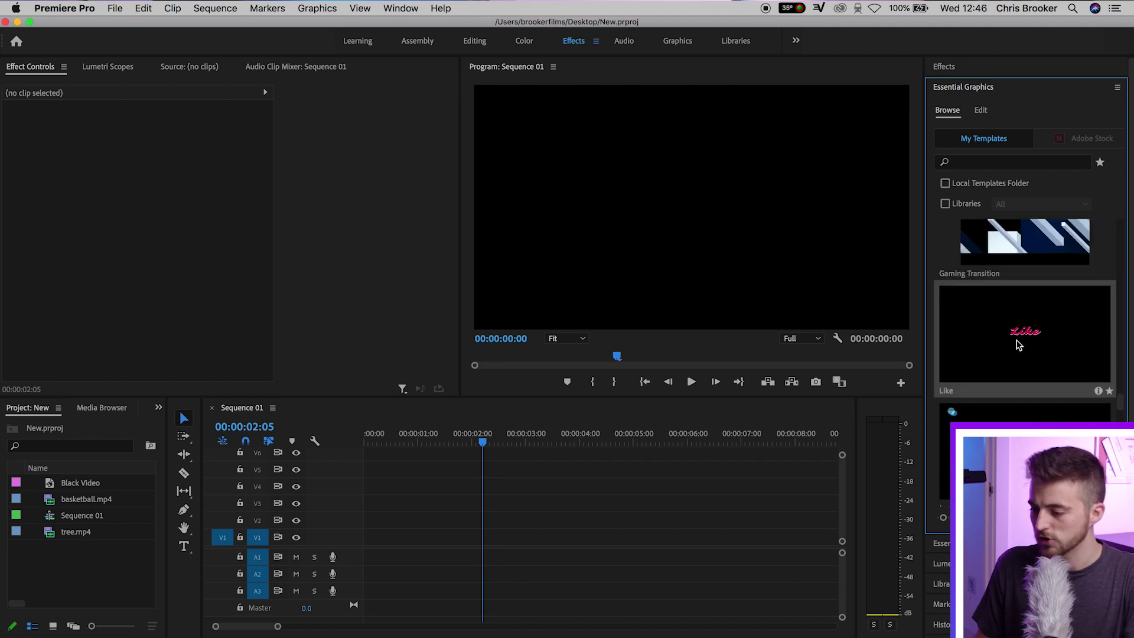
{"action": "right_click", "coordinate": [993, 328]}
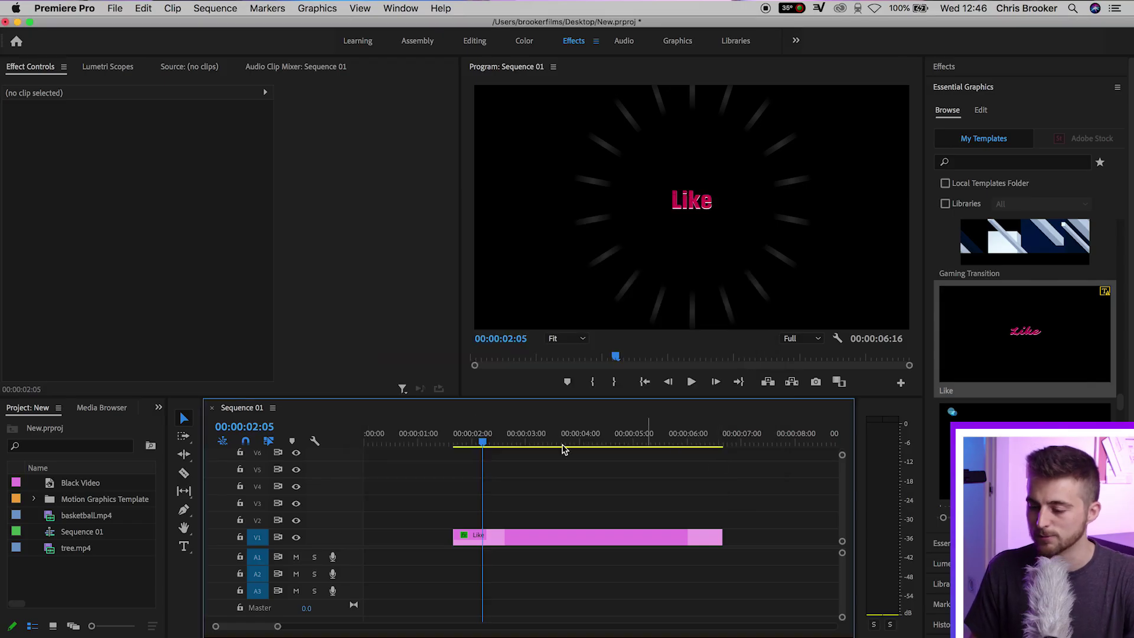
Enlarge the Program monitor, rewind the playhead and play the Like template's animation
{"action": "left_click_drag", "start_coordinate": [543, 402], "coordinate": [534, 434]}
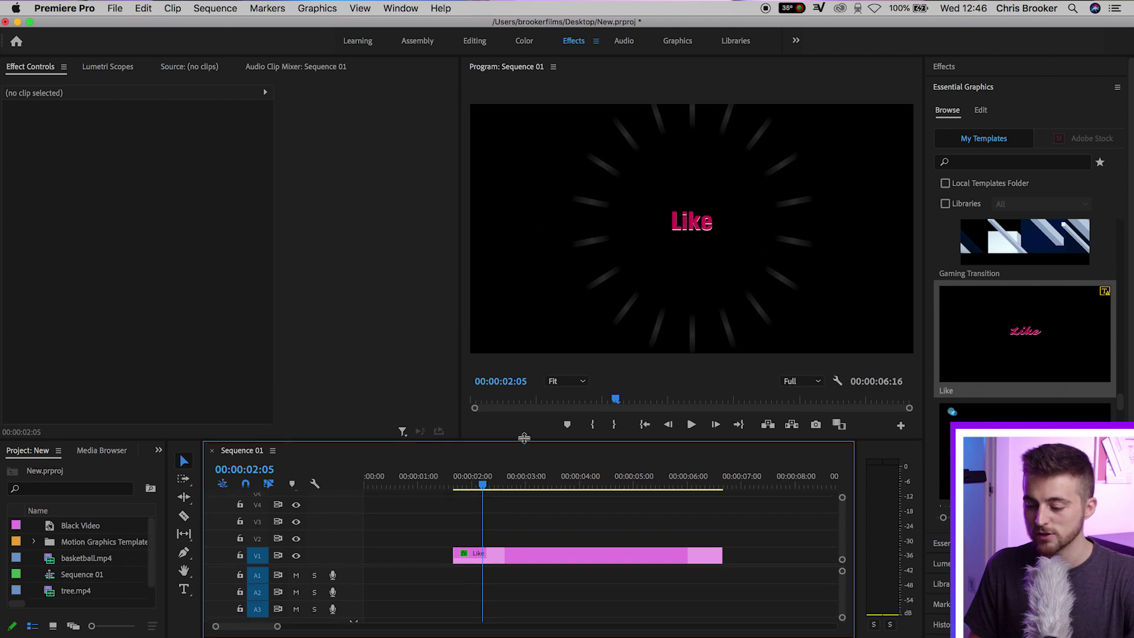
{"action": "left_click_drag", "start_coordinate": [482, 467], "coordinate": [455, 466]}
{"action": "key", "text": "space"}
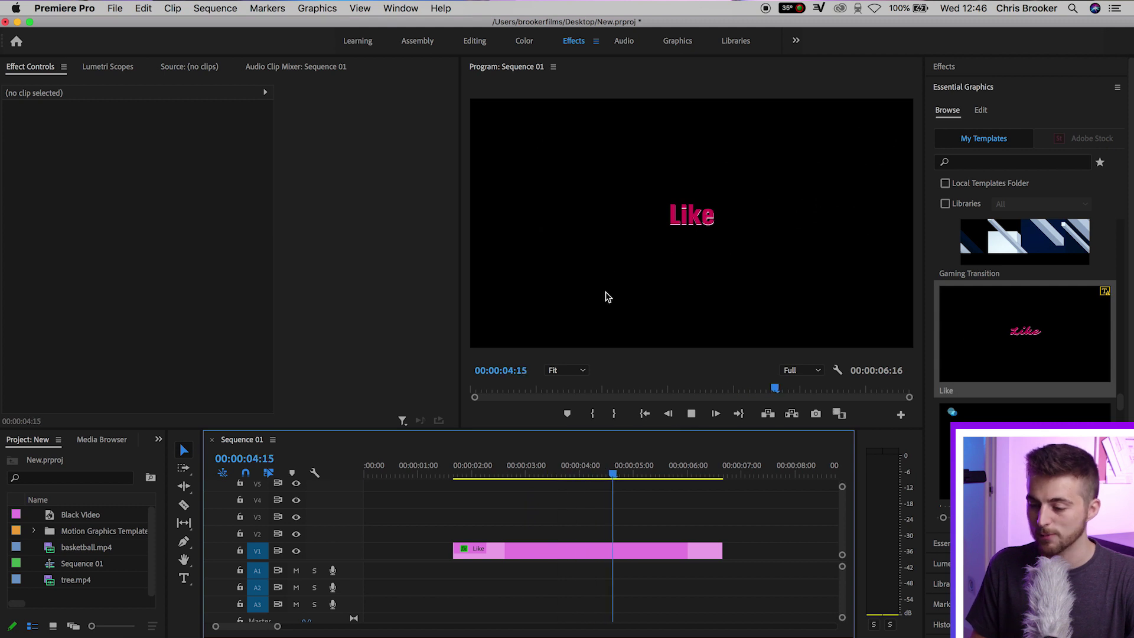
{"action": "left_click", "coordinate": [602, 551]}
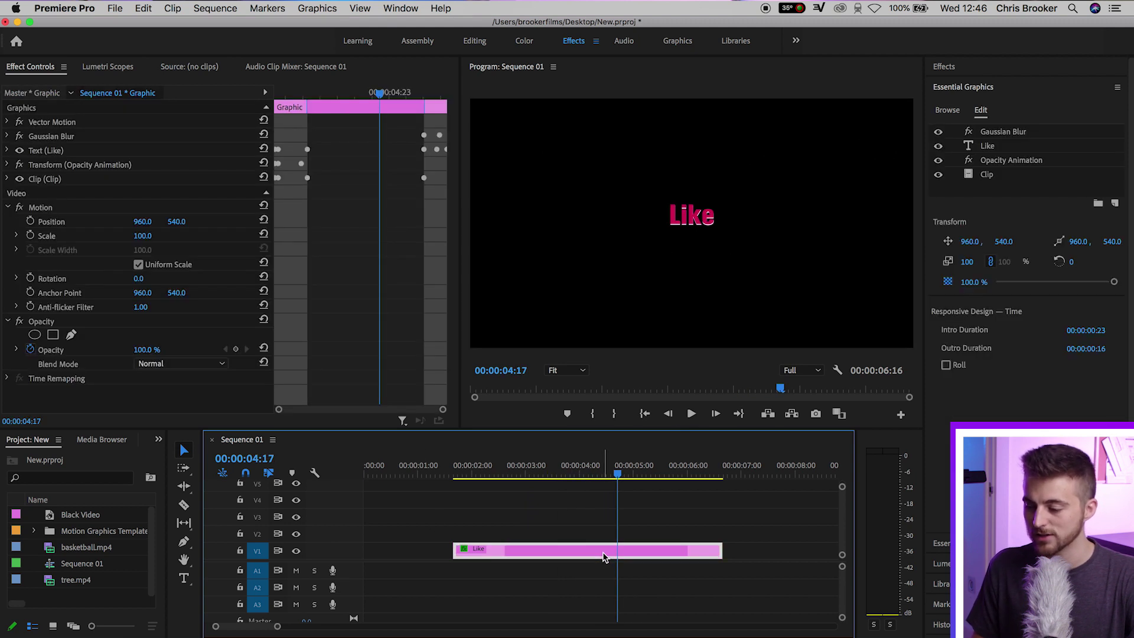
{"action": "left_click_drag", "start_coordinate": [526, 479], "coordinate": [465, 477]}
{"action": "left_click", "coordinate": [940, 145]}
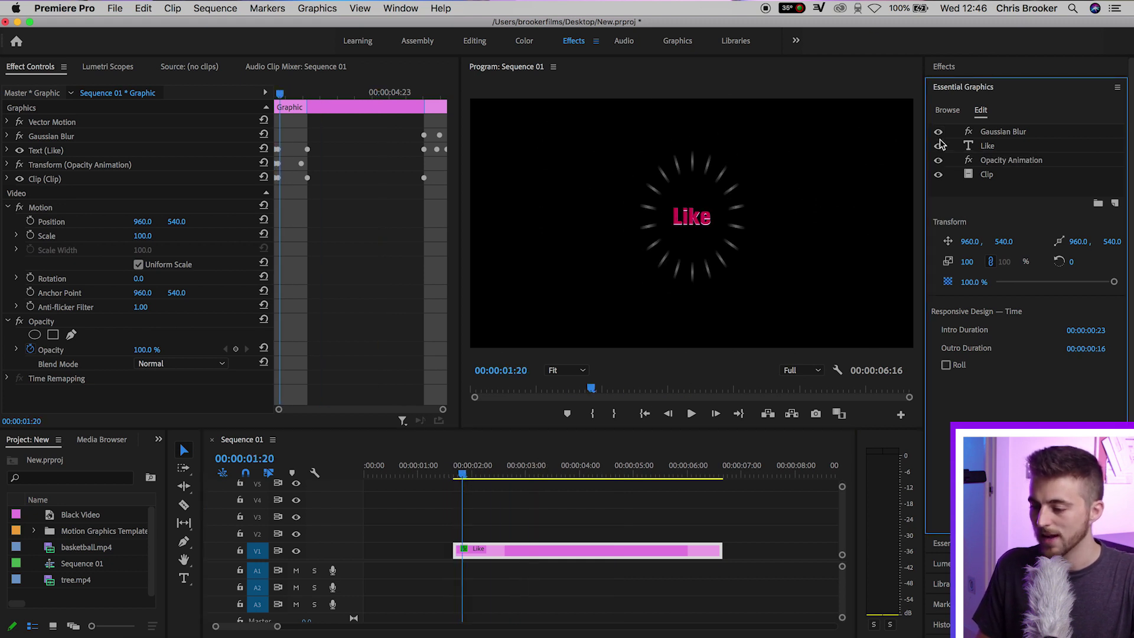
{"action": "left_click", "coordinate": [937, 146]}
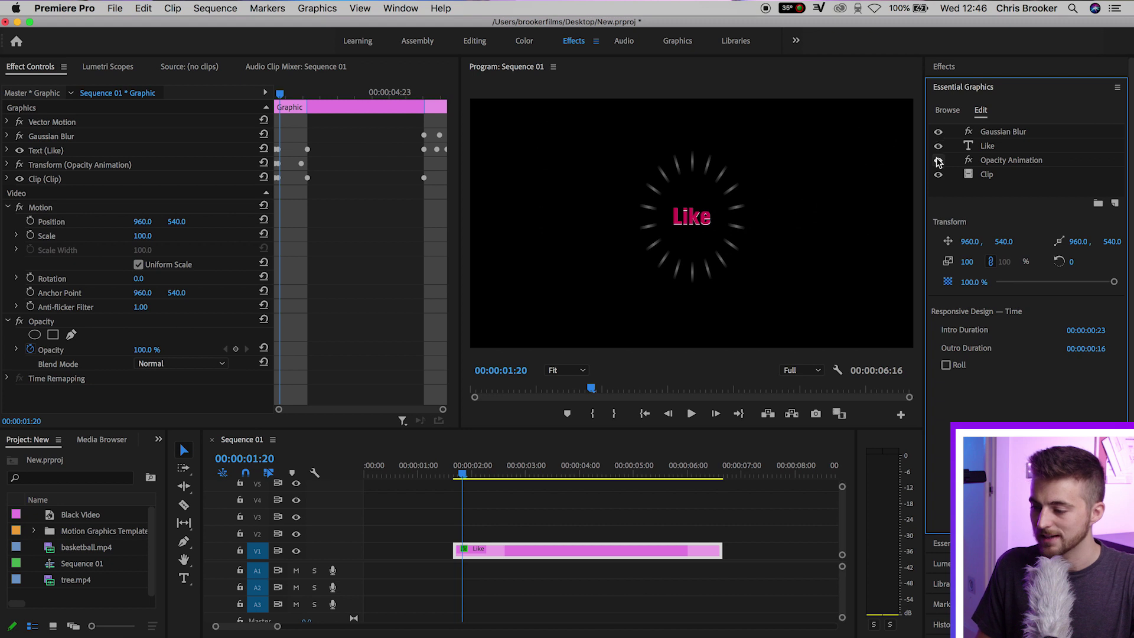
{"action": "left_click", "coordinate": [938, 160]}
{"action": "left_click", "coordinate": [937, 161]}
{"action": "left_click", "coordinate": [938, 175]}
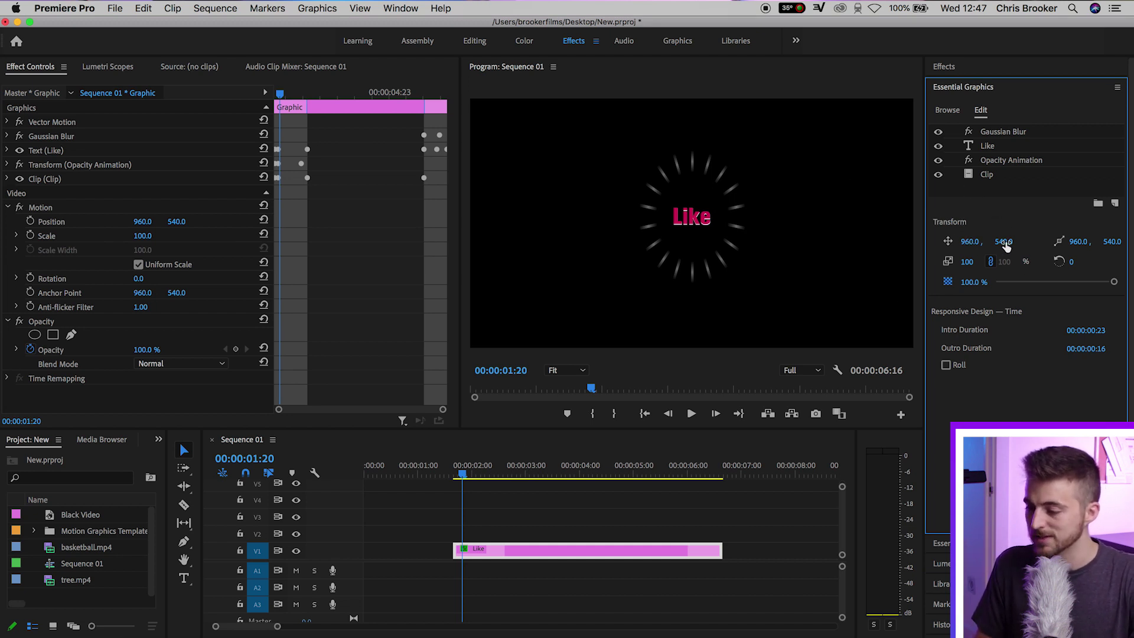
{"action": "mouse_move", "coordinate": [969, 242]}
{"action": "left_mouse_down"}
{"action": "mouse_move", "coordinate": [1039, 242]}
{"action": "mouse_move", "coordinate": [984, 242]}
{"action": "left_mouse_up"}
{"action": "left_click_drag", "start_coordinate": [1078, 242], "coordinate": [1122, 242]}
{"action": "left_click_drag", "start_coordinate": [968, 262], "coordinate": [974, 263]}
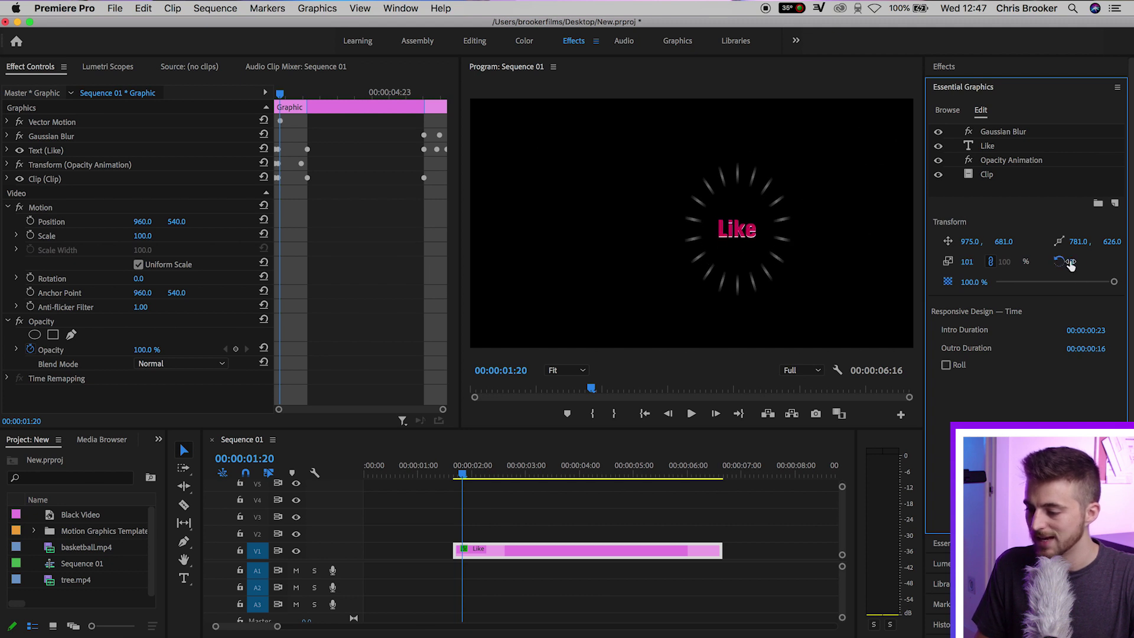
{"action": "left_click_drag", "start_coordinate": [1071, 263], "coordinate": [1091, 261]}
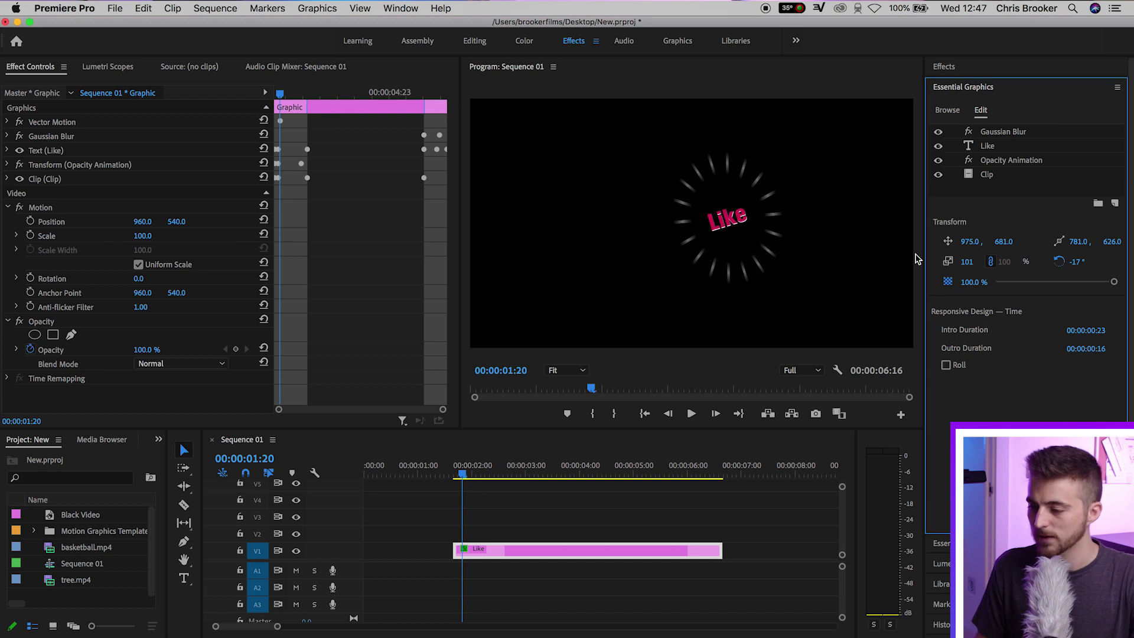
{"action": "left_click", "coordinate": [6, 123]}
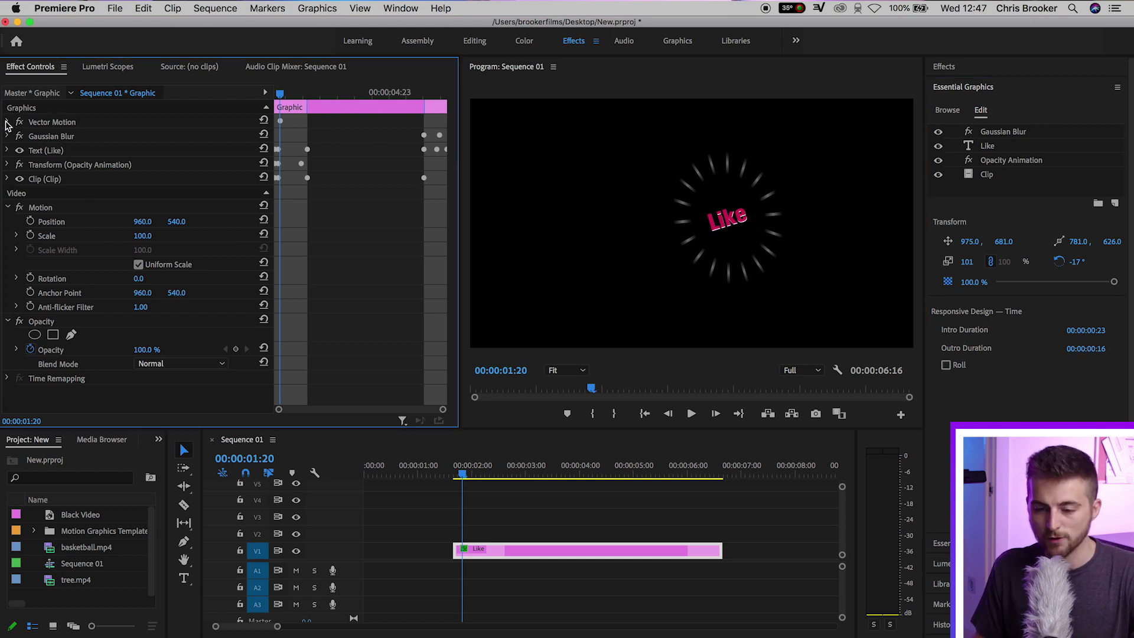
{"action": "left_click", "coordinate": [7, 123]}
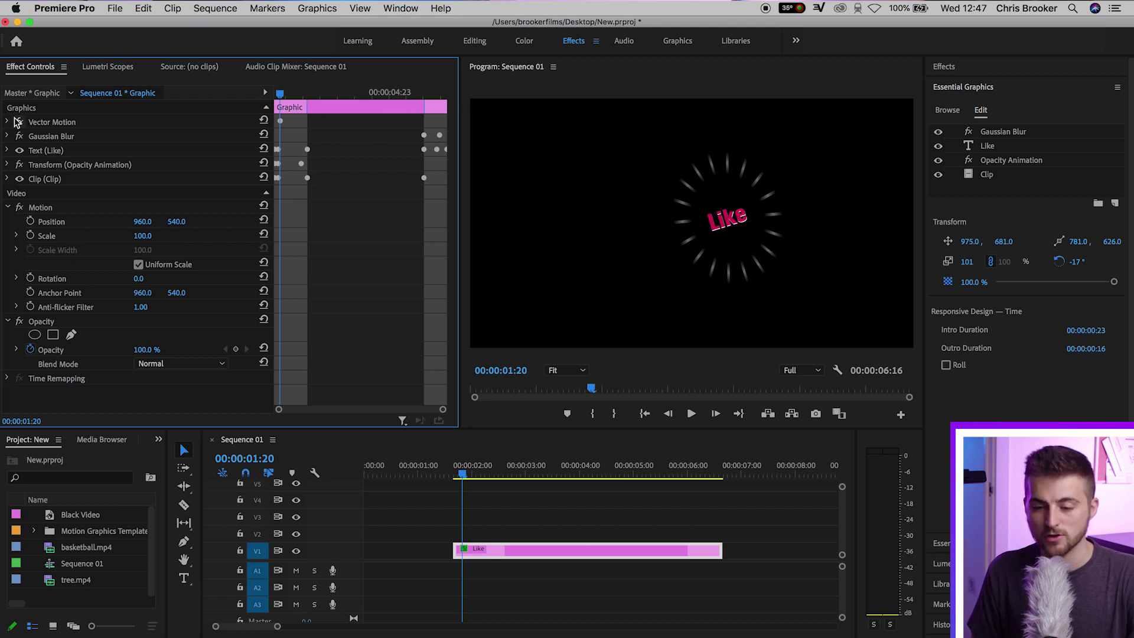
{"action": "left_click", "coordinate": [7, 122]}
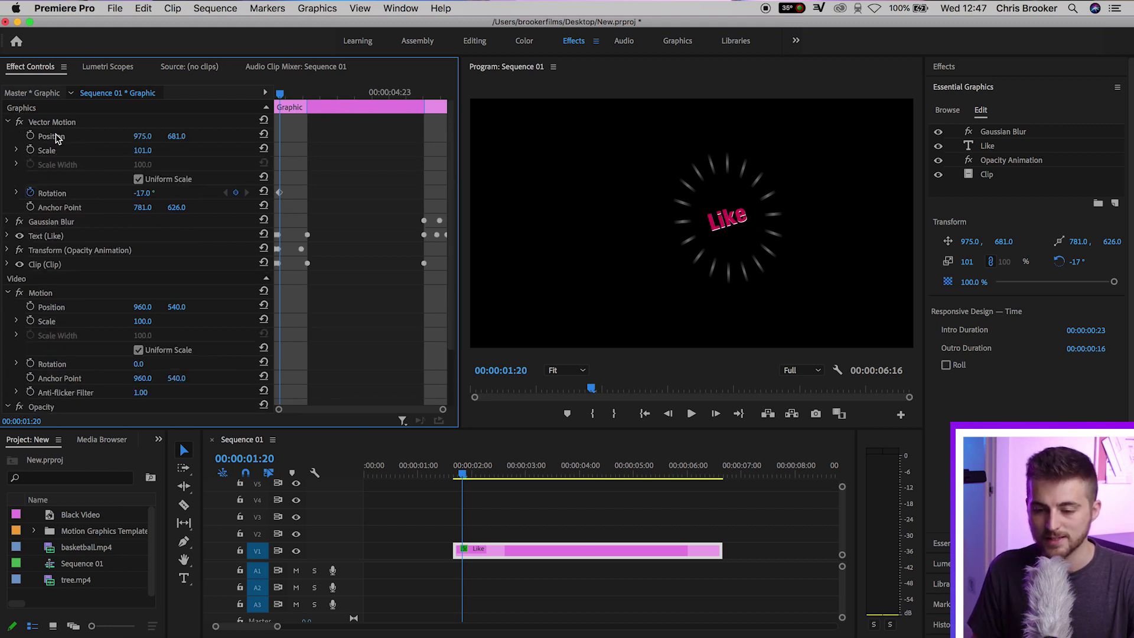
{"action": "left_click", "coordinate": [9, 123]}
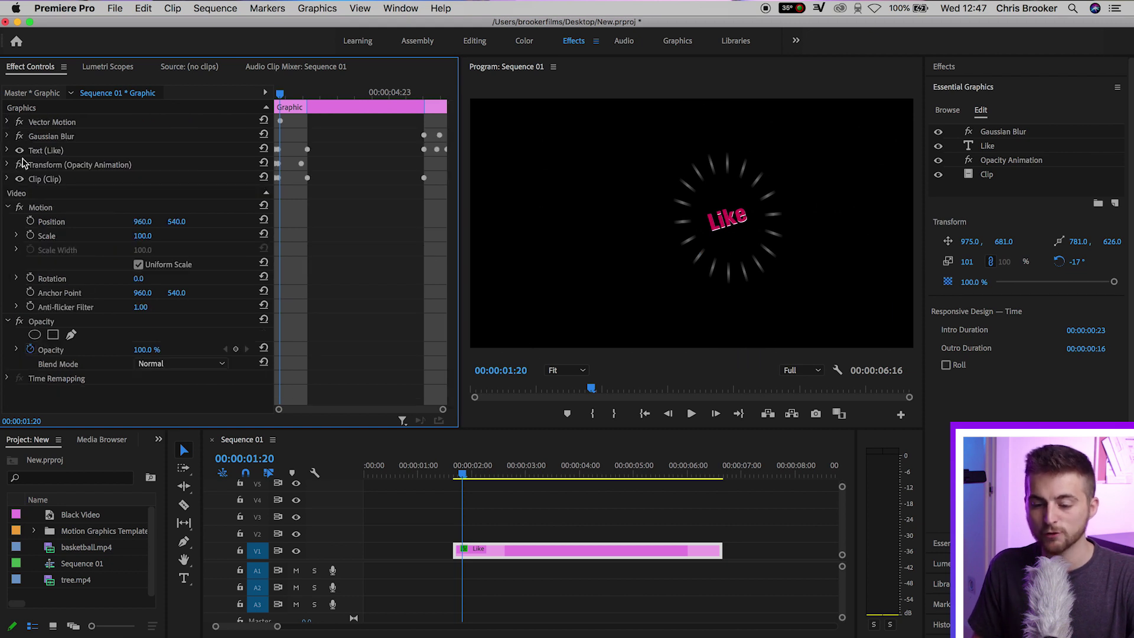
{"action": "left_click", "coordinate": [50, 208]}
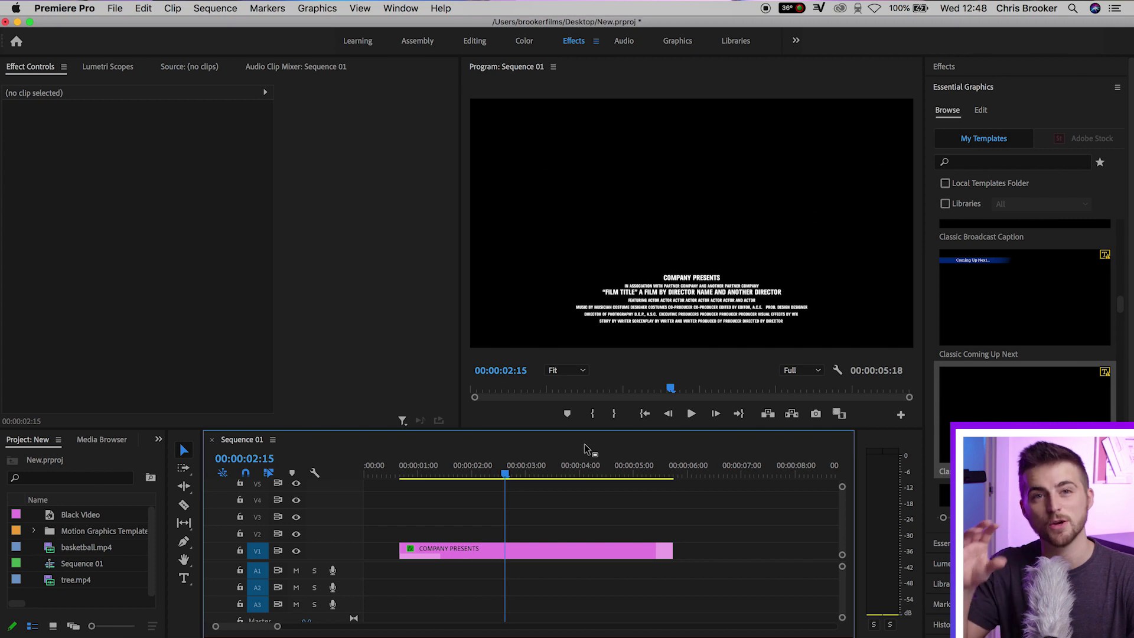
Retype the credits clip's IN ASSOCIATION text layer as 'HELLO THIS IS A TITLE'
{"action": "left_click", "coordinate": [534, 551]}
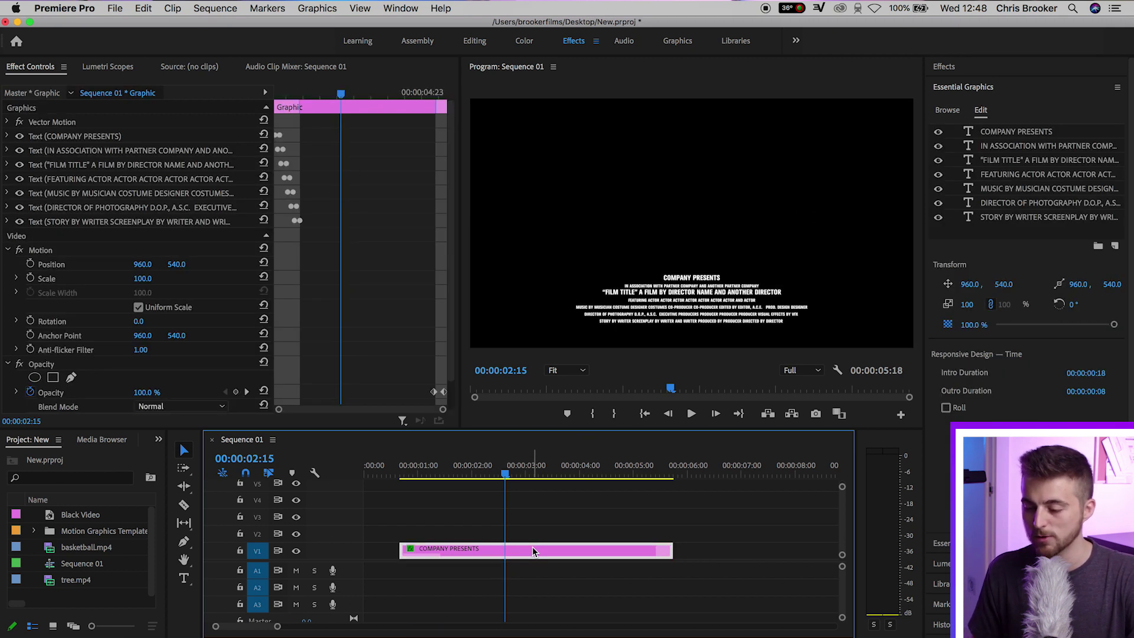
{"action": "left_click", "coordinate": [9, 151]}
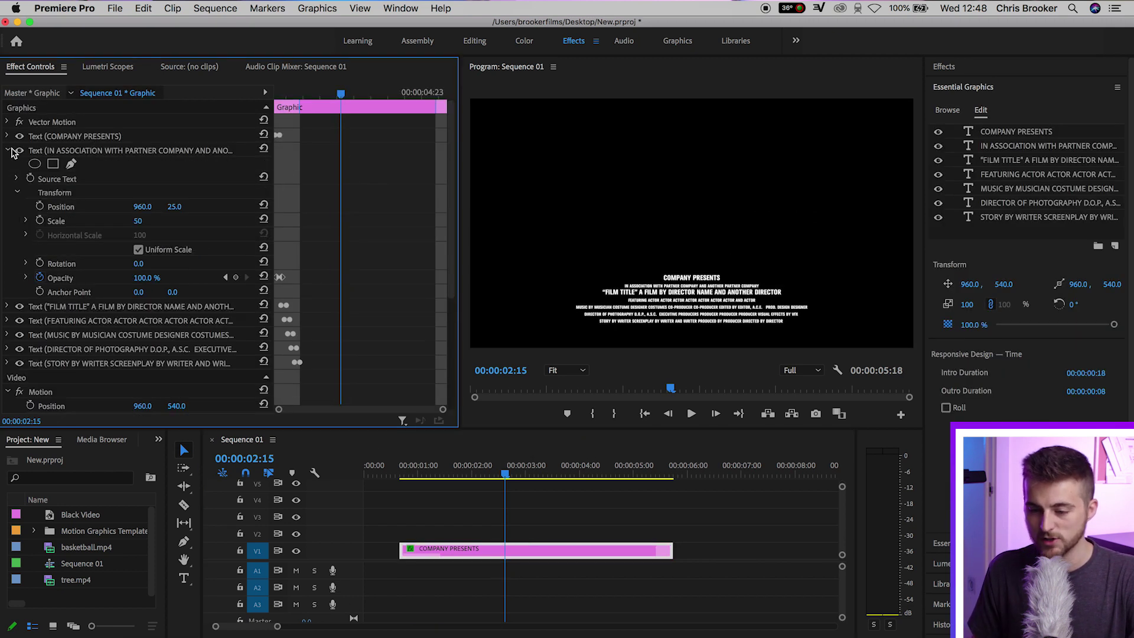
{"action": "left_click", "coordinate": [125, 308]}
{"action": "left_click", "coordinate": [140, 152]}
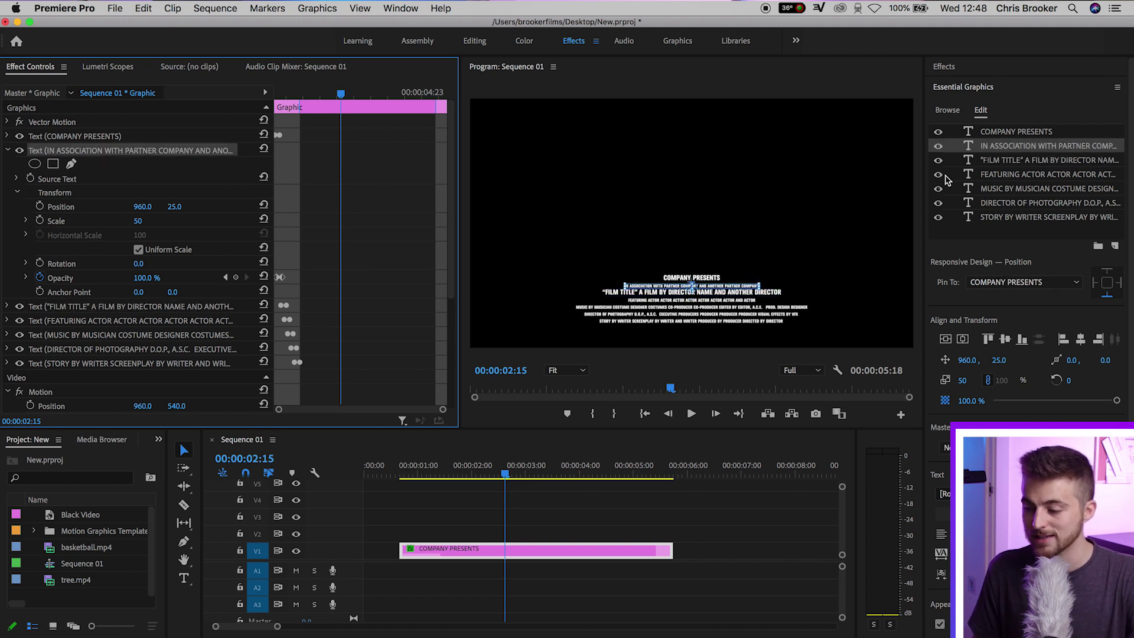
{"action": "double_click", "coordinate": [1002, 147]}
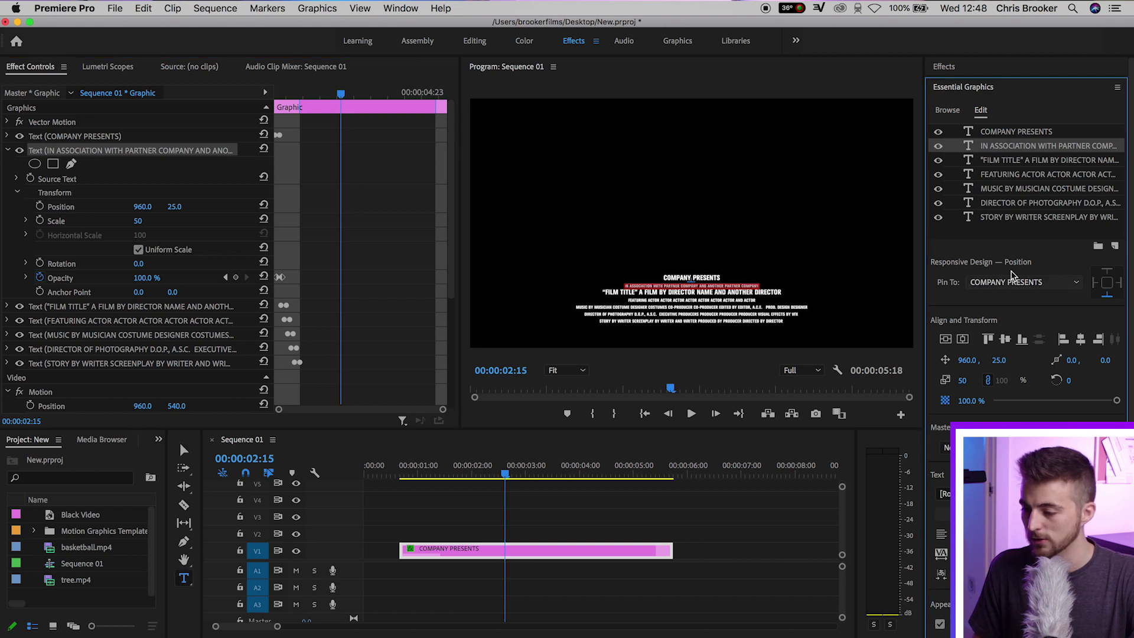
{"action": "type", "text": "HEL"}
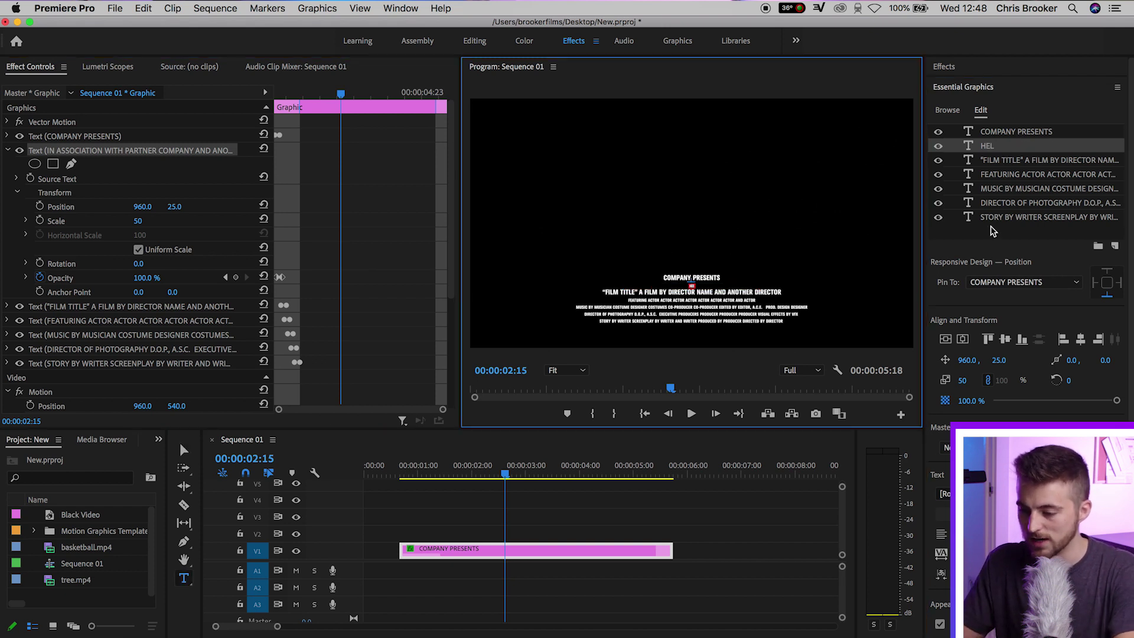
{"action": "type", "text": "LO TH"}
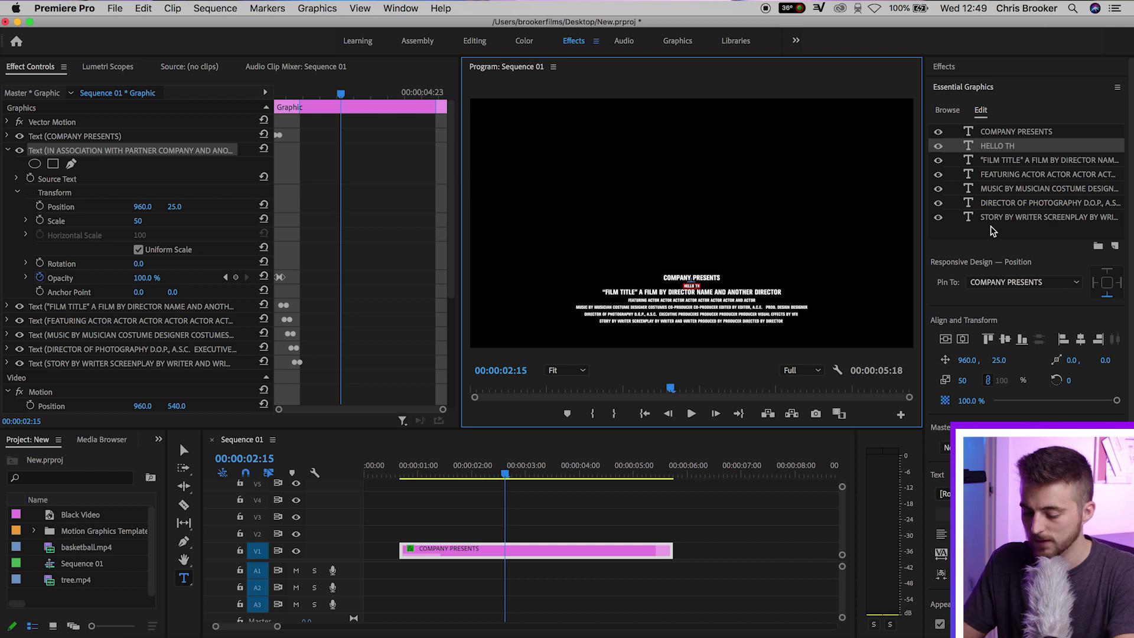
{"action": "type", "text": "IS IS A TI"}
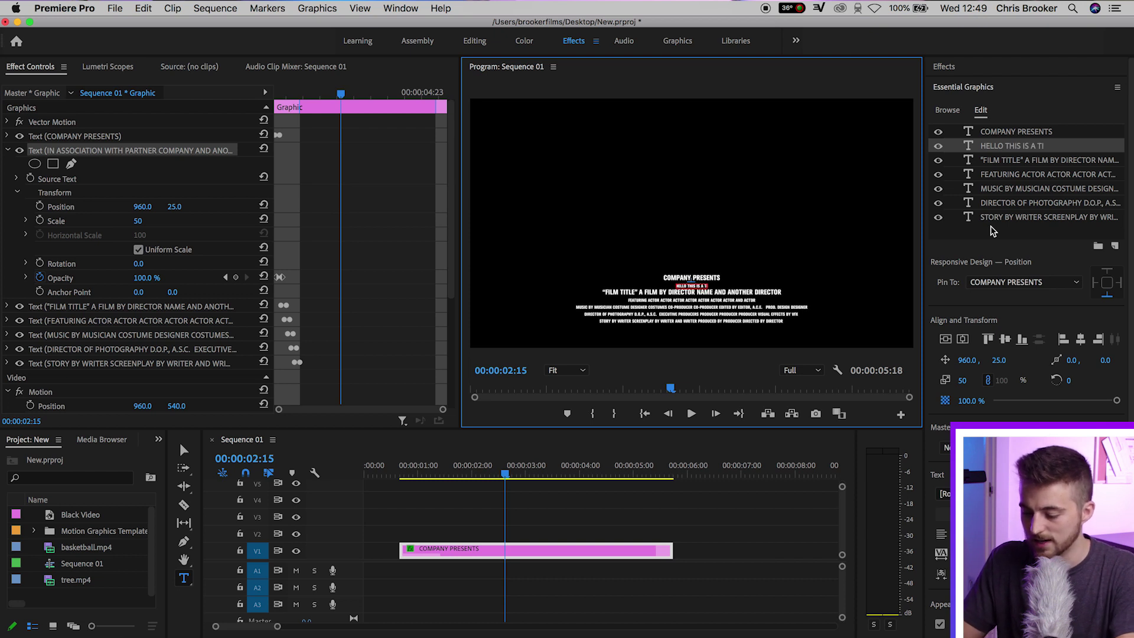
{"action": "type", "text": "TLE"}
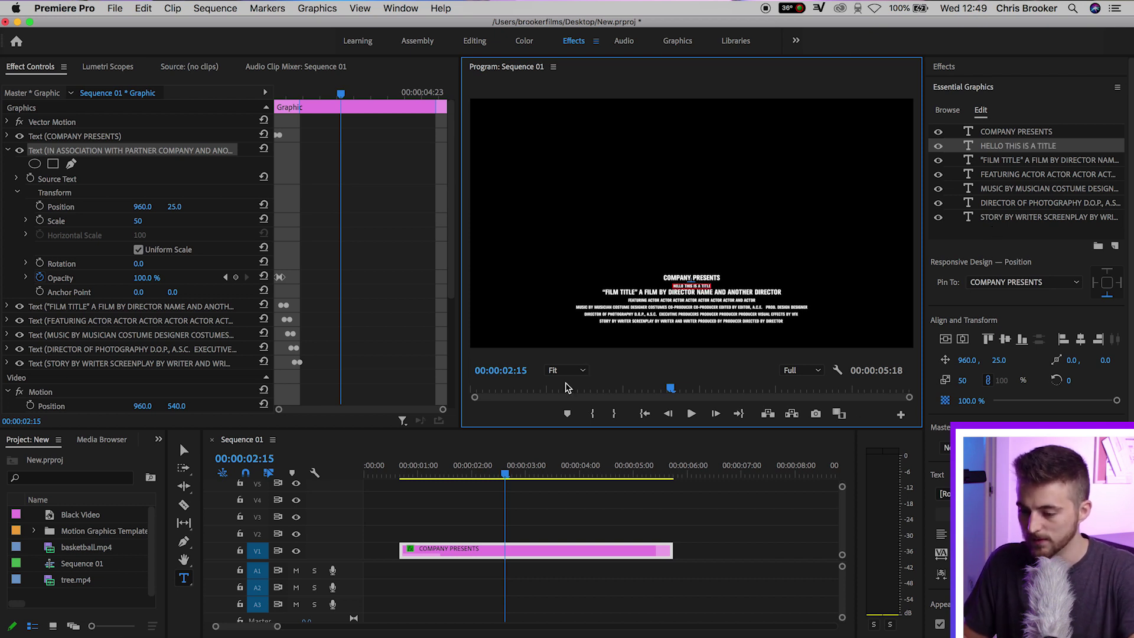
{"action": "left_click", "coordinate": [633, 471]}
Zoom the Program monitor to 200% and replay the credits from near the start
{"action": "left_click", "coordinate": [734, 388]}
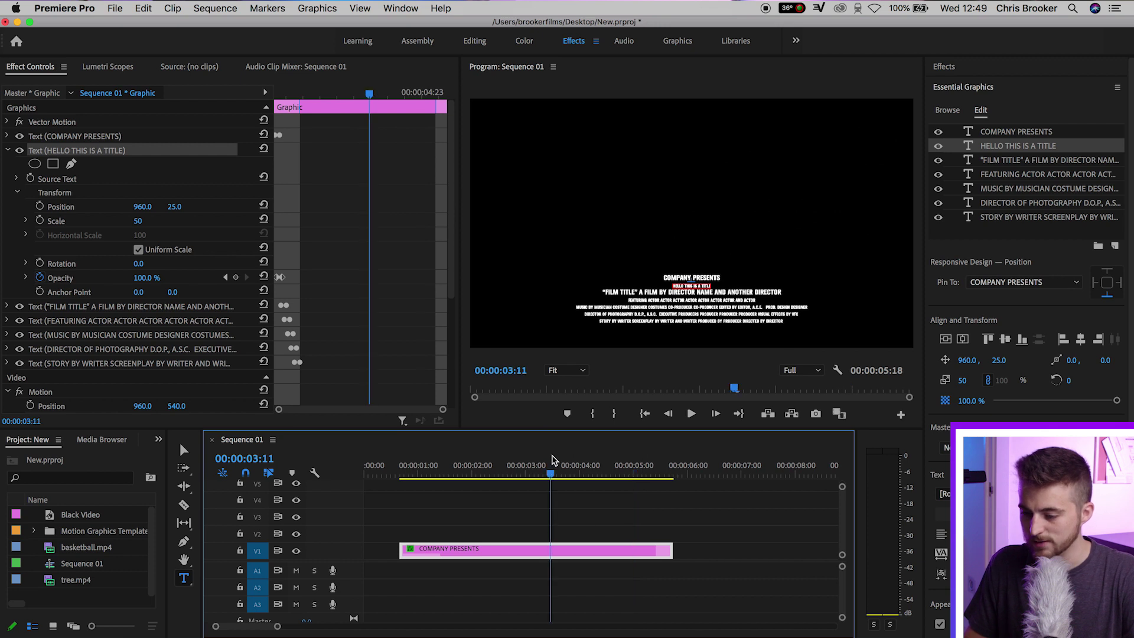
{"action": "left_click", "coordinate": [10, 150]}
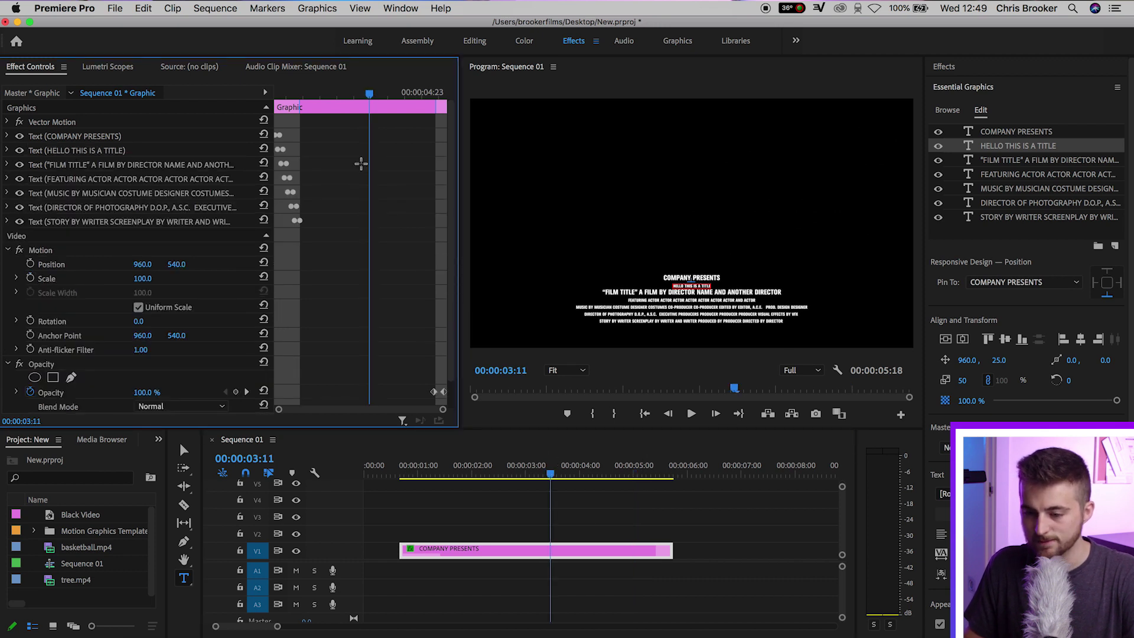
{"action": "left_click", "coordinate": [562, 370]}
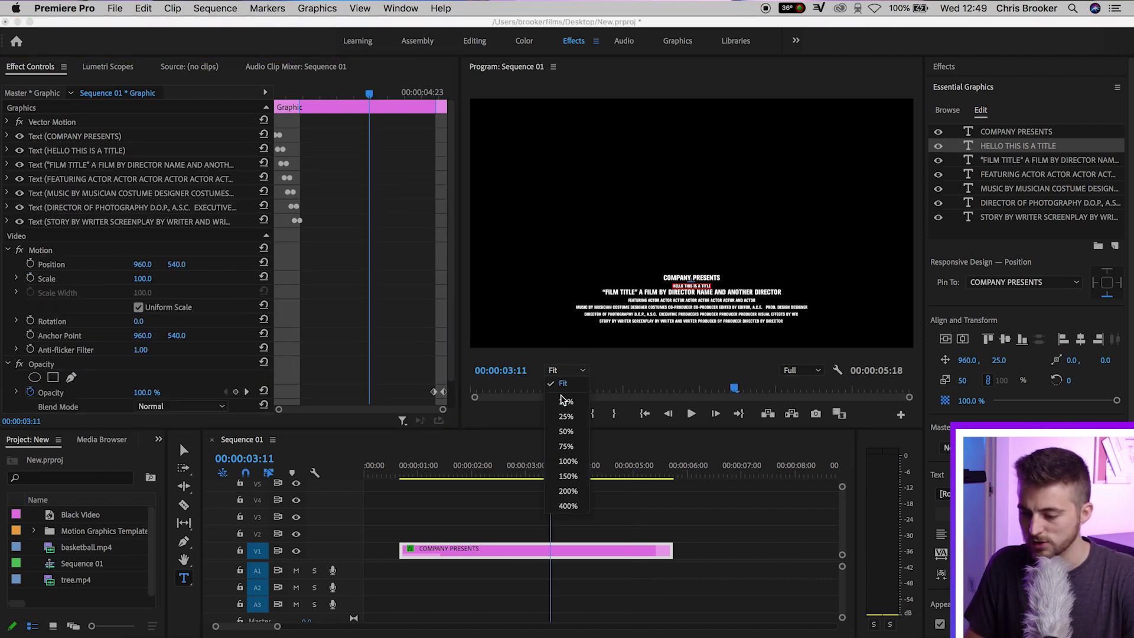
{"action": "left_click", "coordinate": [568, 491]}
{"action": "left_click_drag", "start_coordinate": [908, 223], "coordinate": [909, 289]}
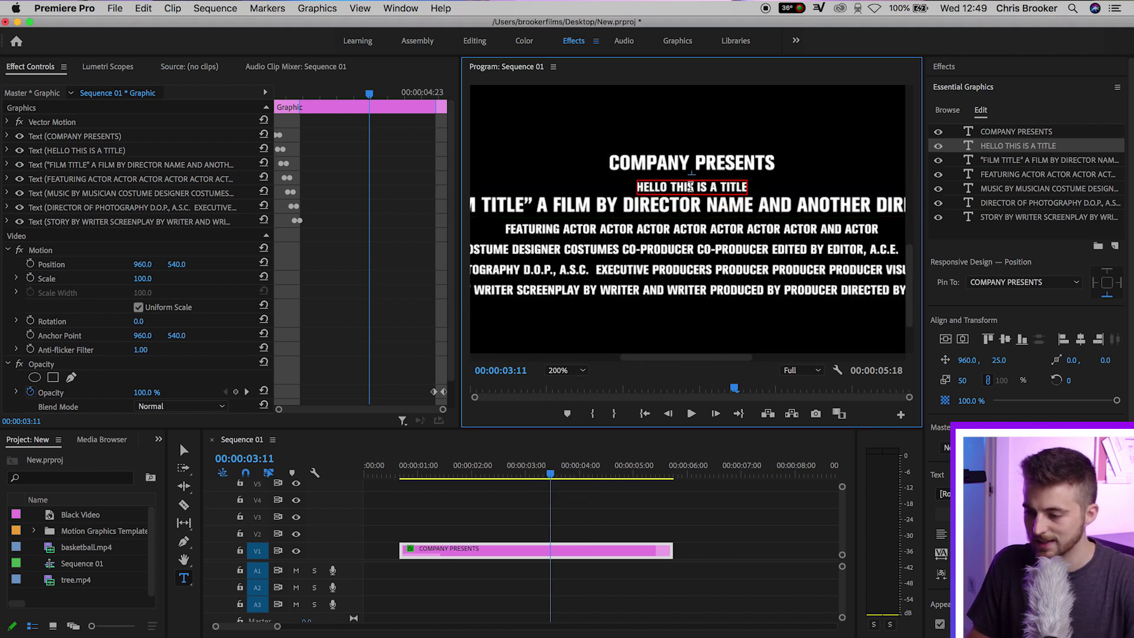
{"action": "left_click_drag", "start_coordinate": [545, 465], "coordinate": [394, 470]}
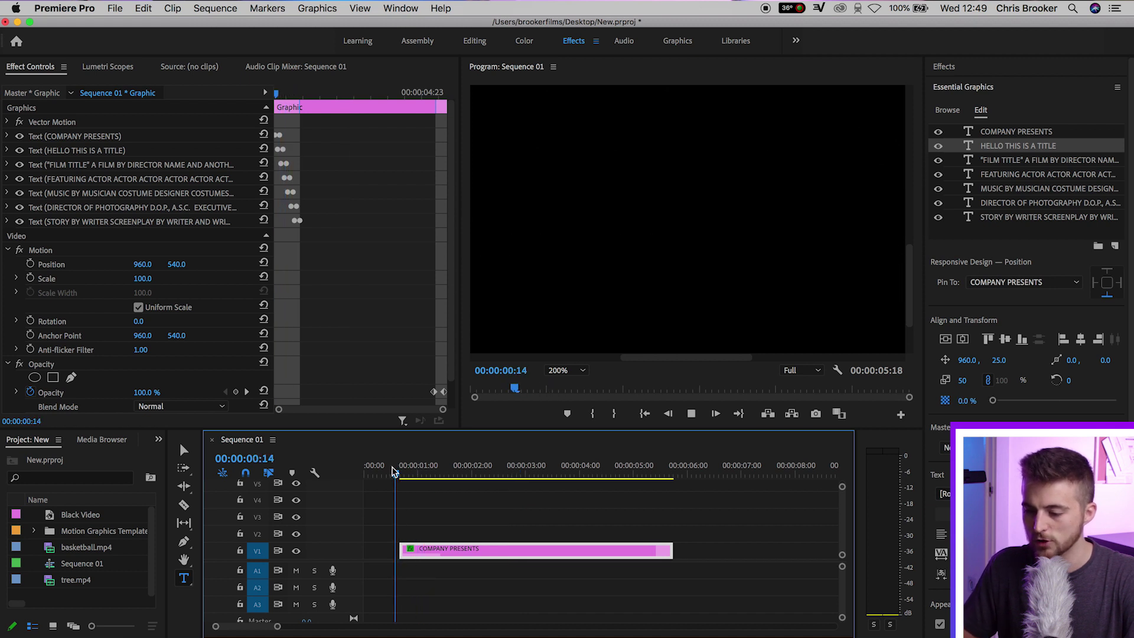
{"action": "key", "text": "space"}
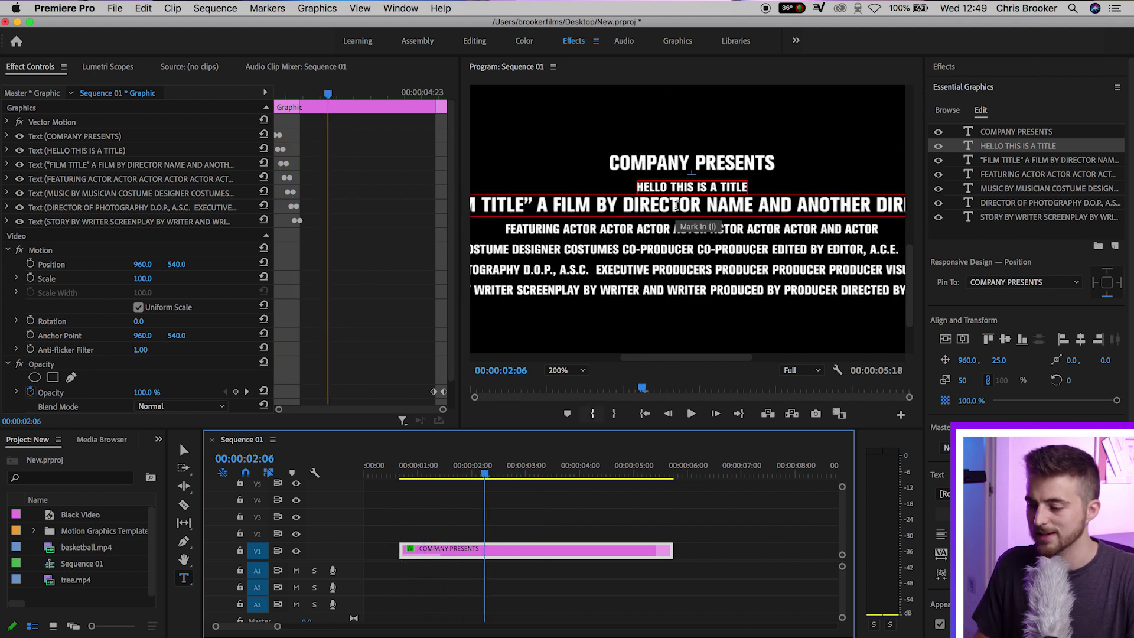